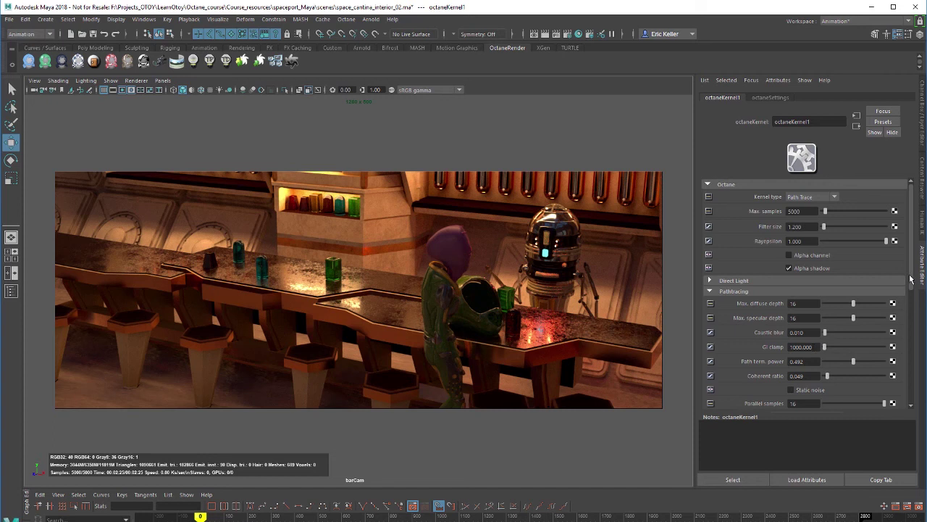
Step: Open Render Settings on the OctaneRender tab, showing octaneKernel1 and octaneImager1
scroll(911, 279, "down", 3)
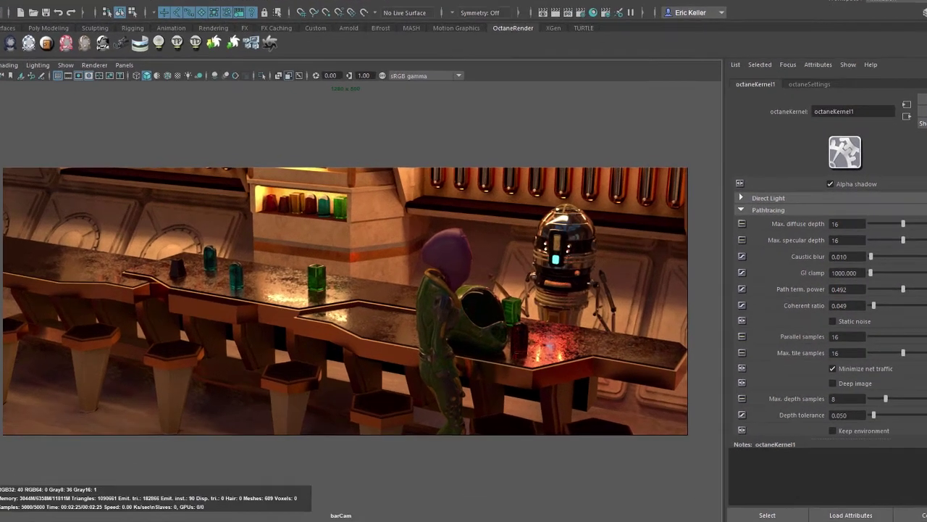
left_click(564, 33)
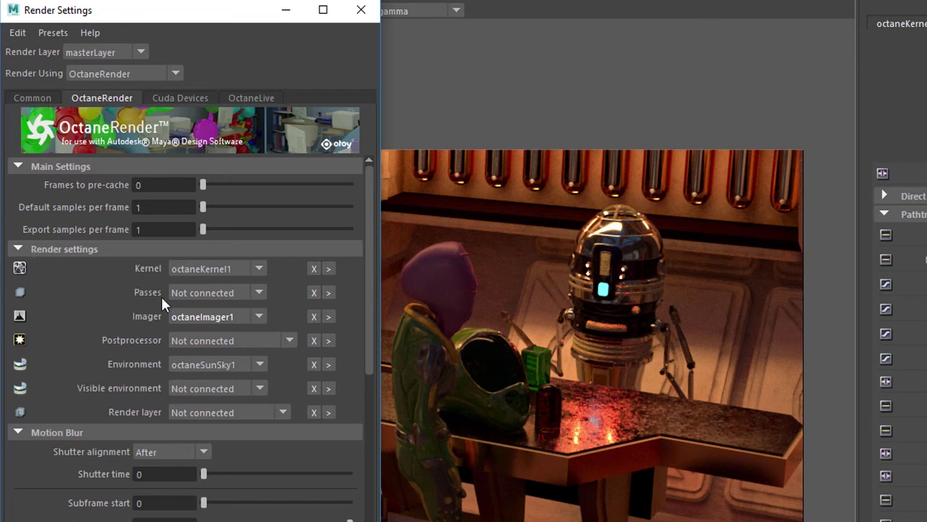
Step: Keep octaneKernel1 selected in the Render Settings Kernel dropdown
left_click(202, 267)
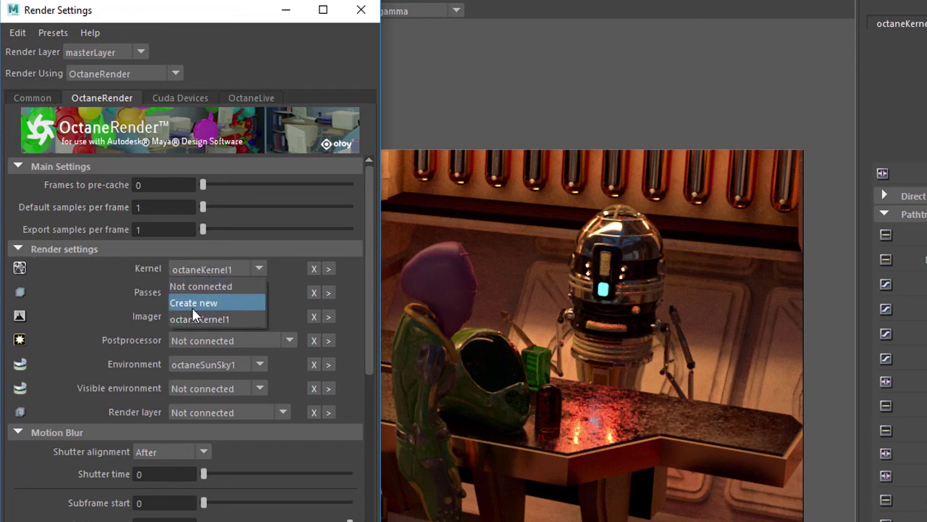
left_click(202, 268)
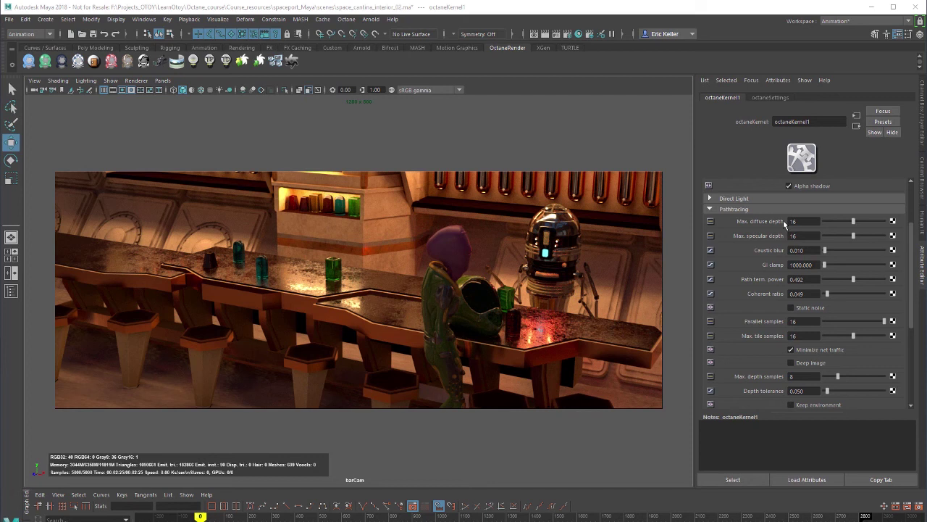
left_click(785, 221)
left_click(802, 235)
type("1")
key("Return")
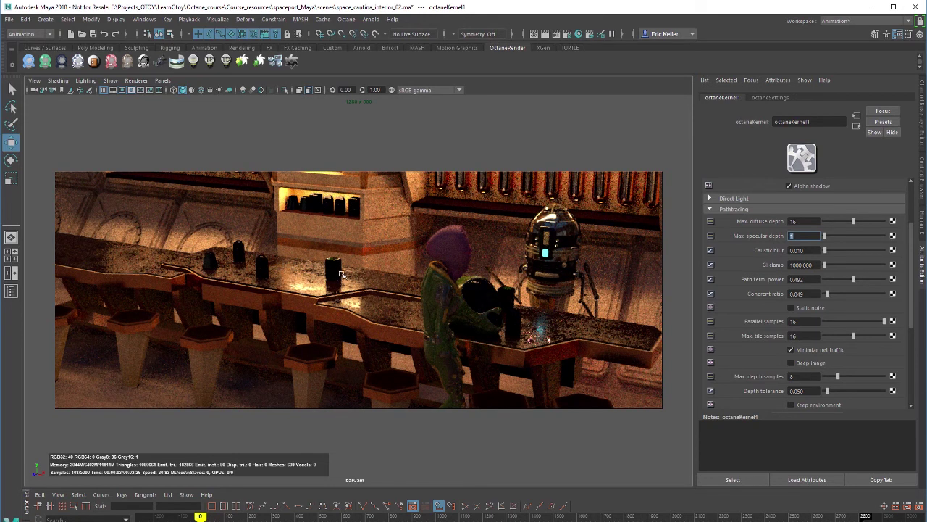
type("16")
key("Return")
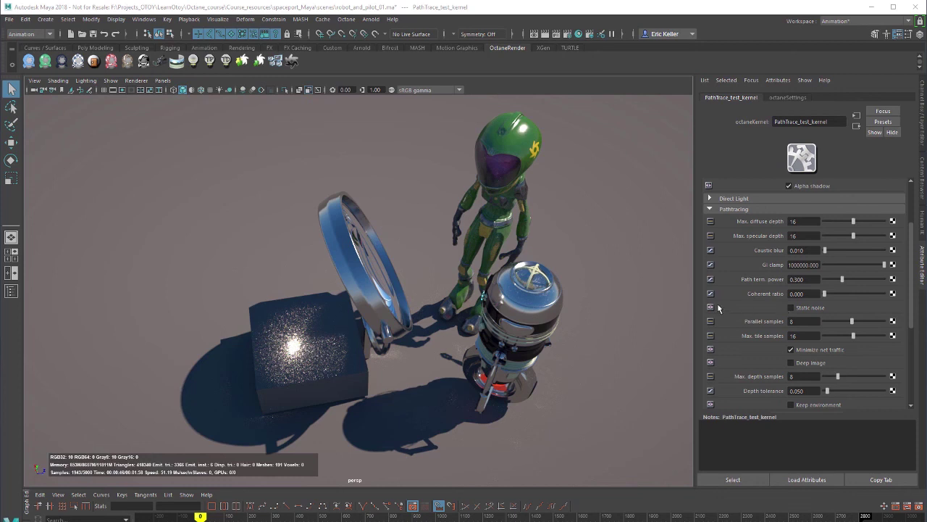
Step: Change PathTrace_test_kernel's Caustic blur value to 0.020
double_click(797, 250)
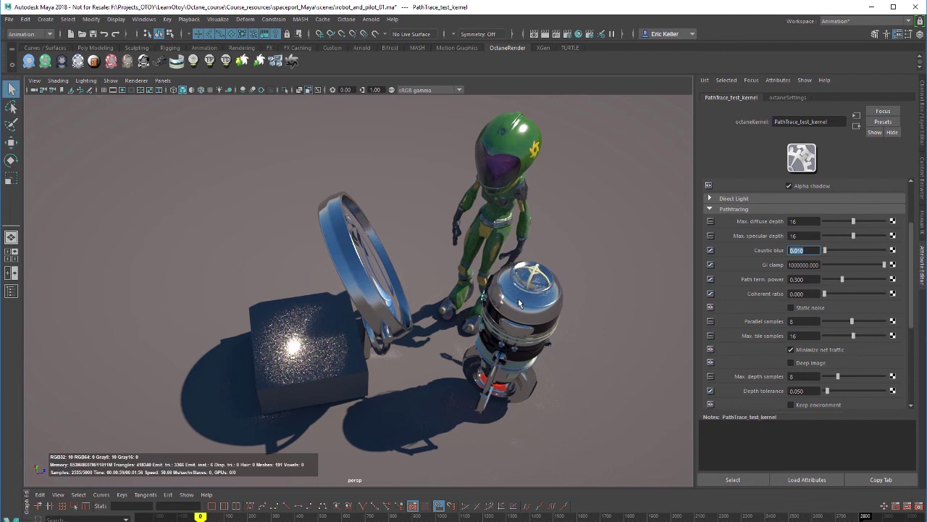
left_click(798, 250)
left_click_drag(797, 250, 803, 251)
type("20")
key("Return")
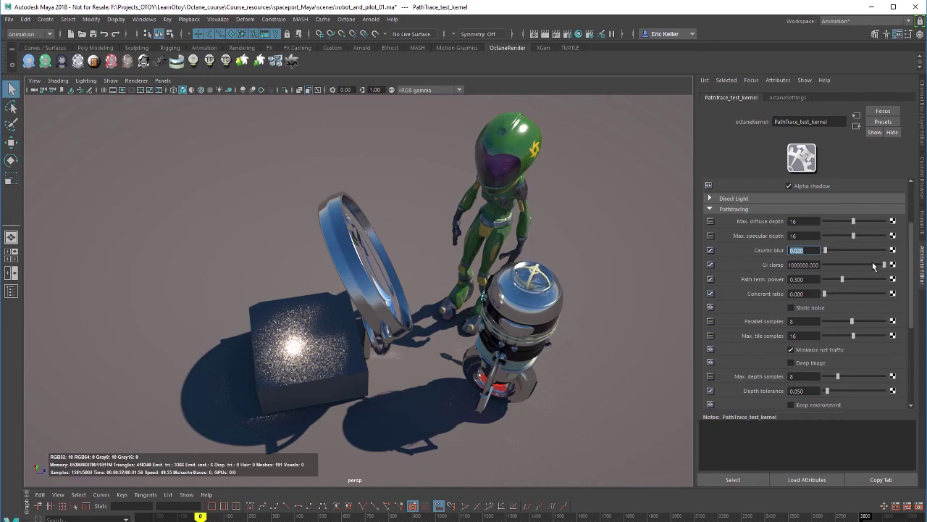
Step: Lower GI clamp from 1000000 to 10, then settle on 100
left_click_drag(873, 265, 832, 266)
type("10")
key("Return")
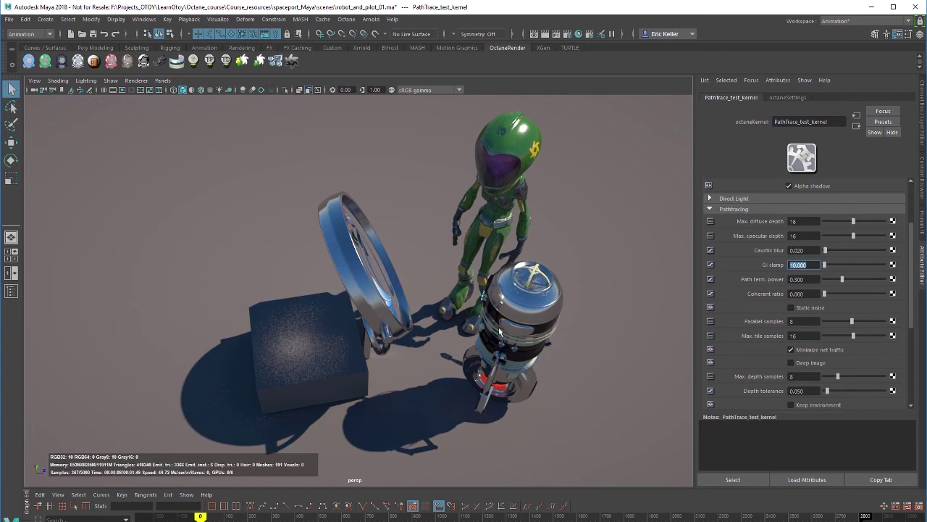
left_click(809, 265)
double_click(790, 264)
type("100")
key("Return")
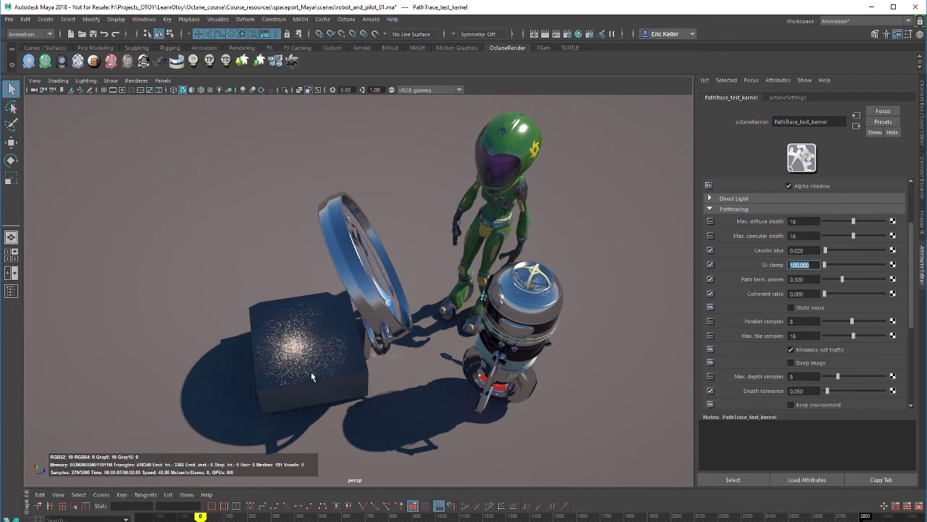
Step: Raise Caustic blur to 0.030
left_click(802, 250)
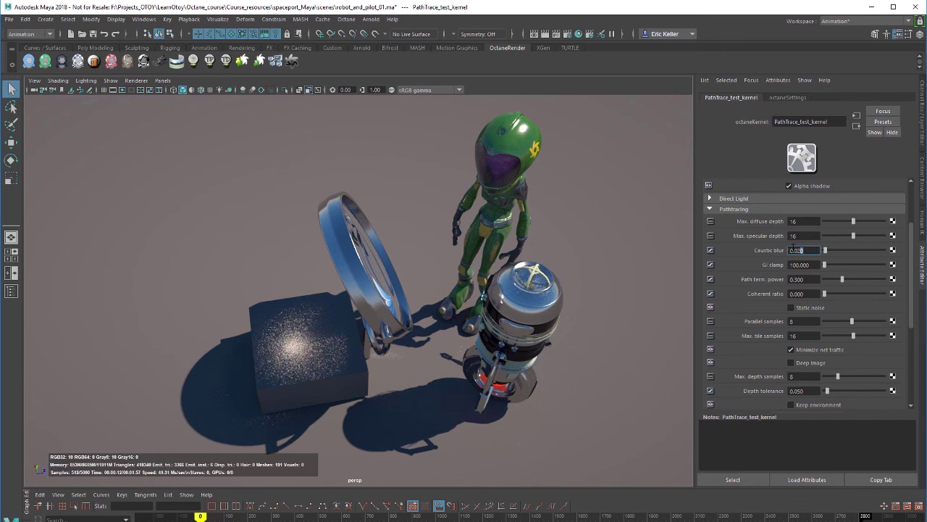
type("3")
key("Return")
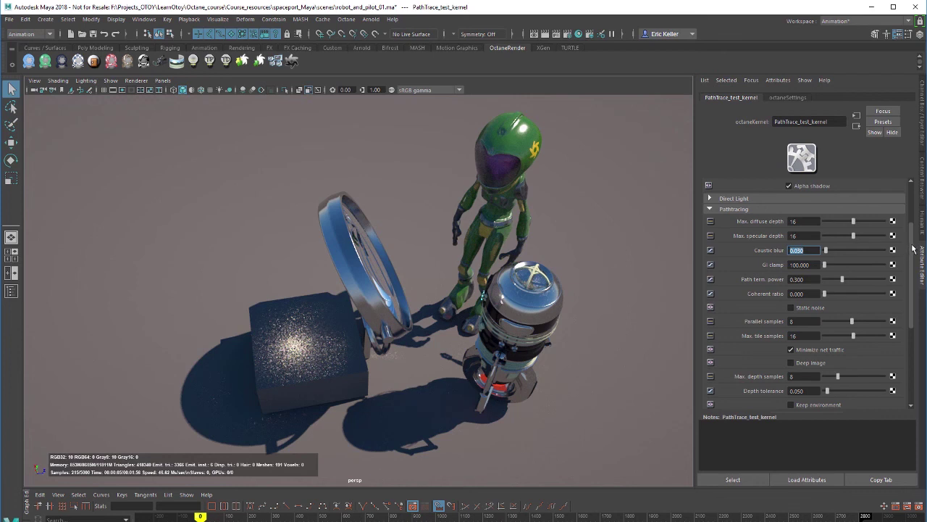
Step: Confirm the Kernel type stays Path Trace
scroll(911, 248, "up", 3)
left_click(794, 197)
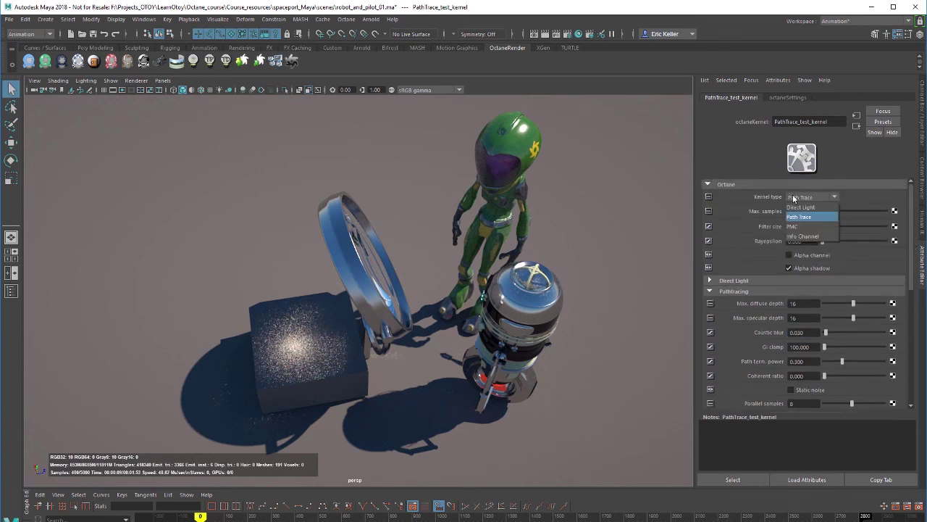
left_click(794, 197)
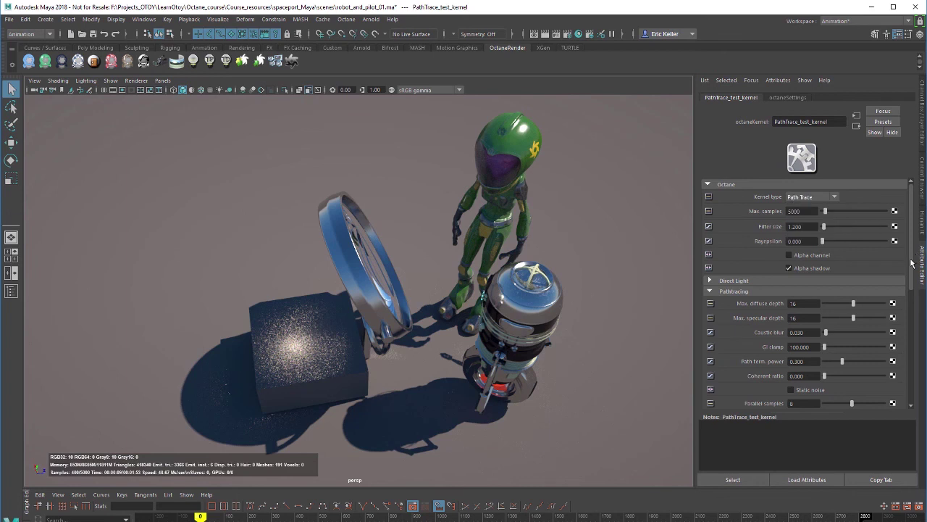
Step: Orbit the camera to look through the ring at the pilot
left_click_drag(911, 260, 912, 310)
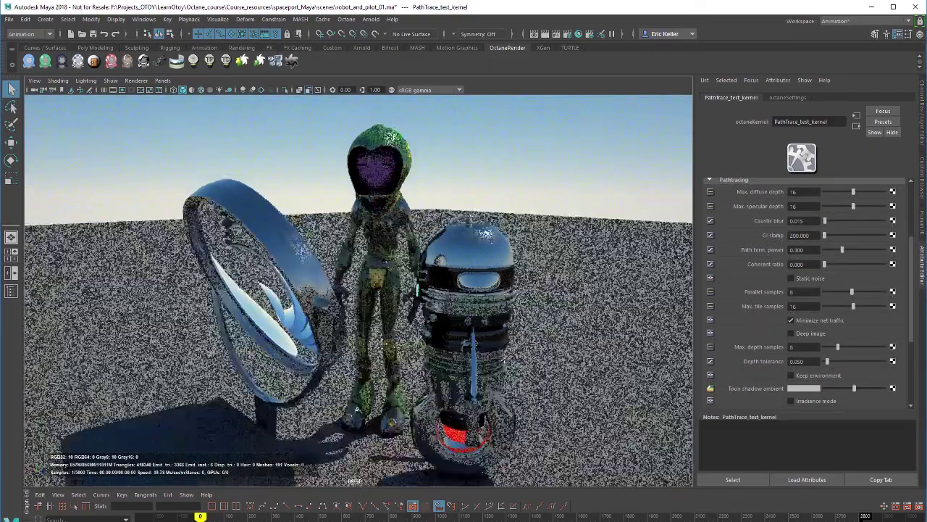
left_click_drag(382, 344, 889, 312, "alt")
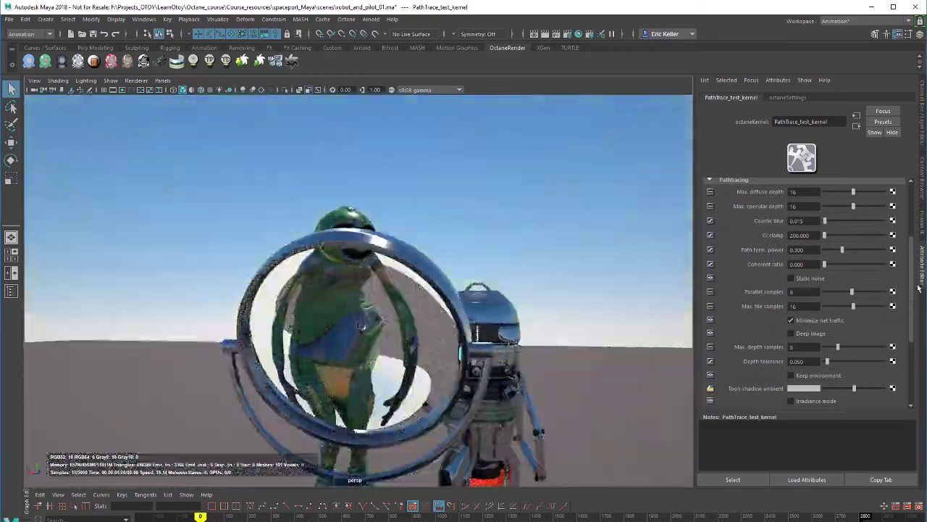
scroll(899, 208, "up", 5)
Step: Set Kernel type to Direct Light and tumble the camera toward the pilot's helmet
left_click(808, 196)
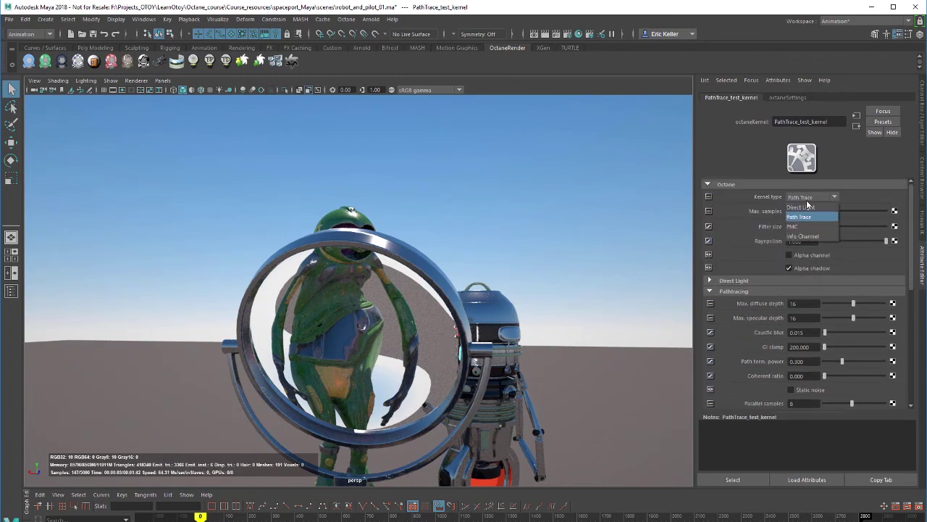
left_click(804, 206)
left_click_drag(380, 337, 449, 285, "alt")
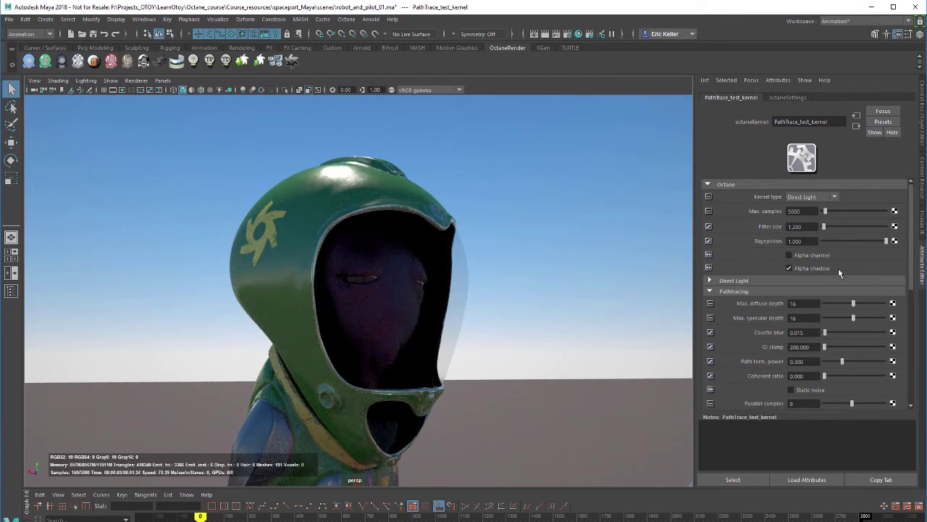
Step: Try Direct Light GI mode Ambient occlusion, then Diffuse, then restore Path Trace kernel type
left_click(710, 282)
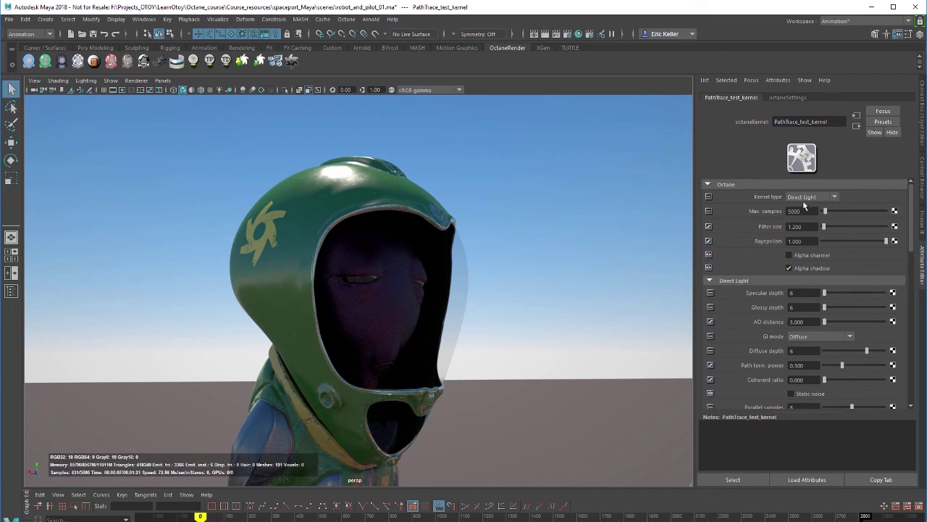
left_click(824, 338)
left_click(815, 355)
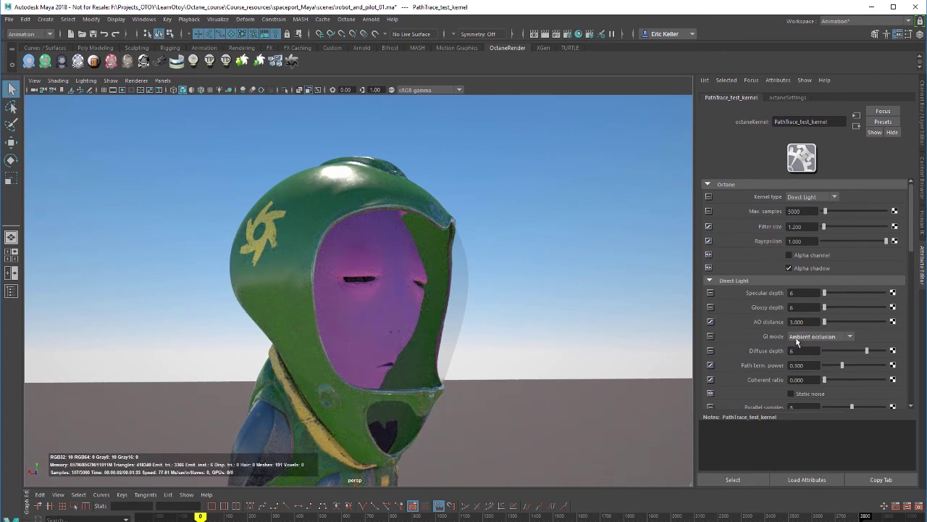
left_click(797, 337)
left_click(802, 362)
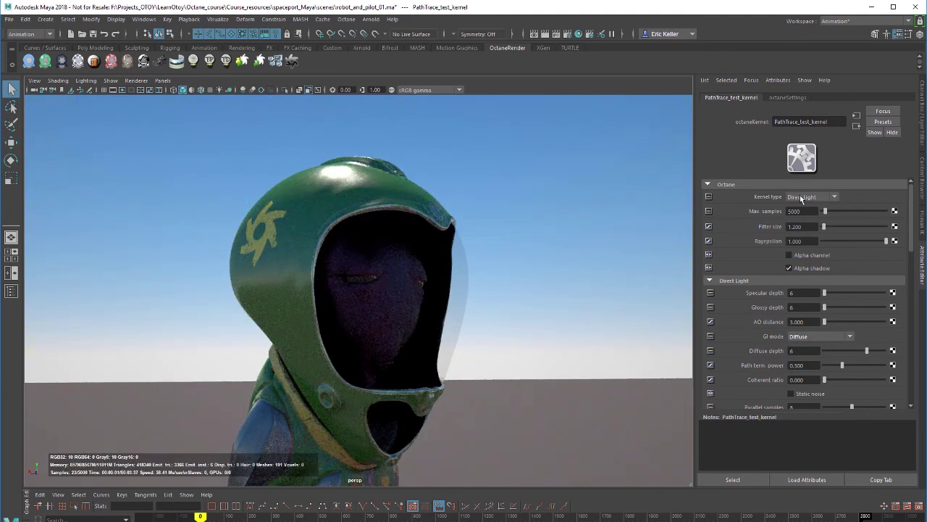
left_click(801, 197)
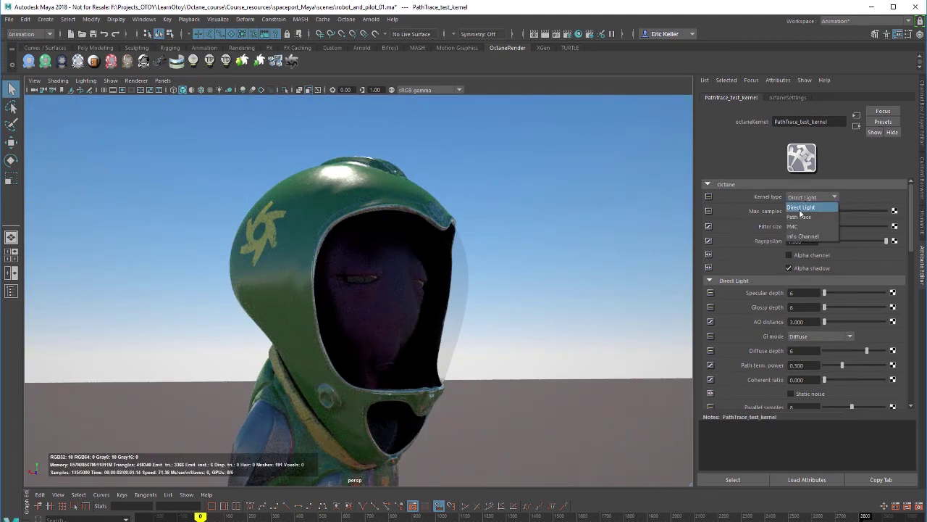
left_click(799, 217)
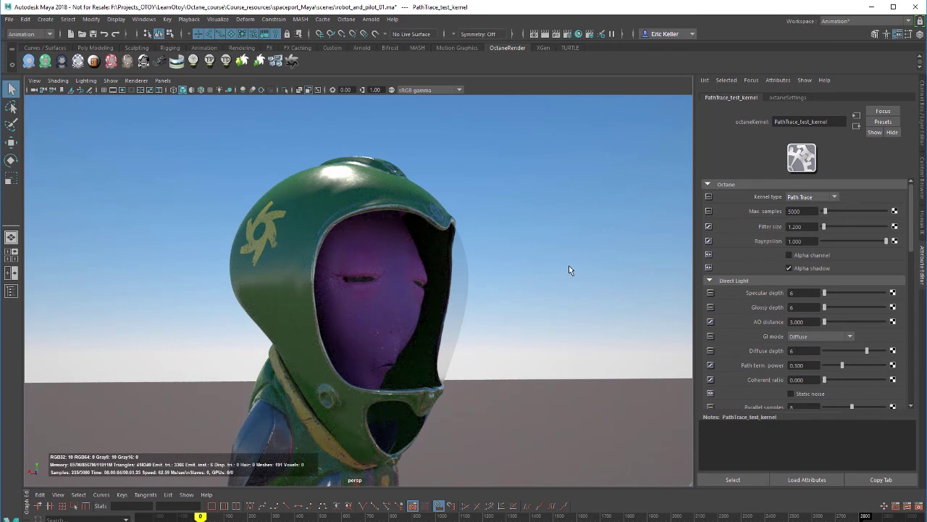
Step: Pull the camera back to frame the ring with the pilot behind, looking down
right_click_drag(480, 268, 432, 296, "alt")
left_click_drag(431, 297, 373, 287, "alt")
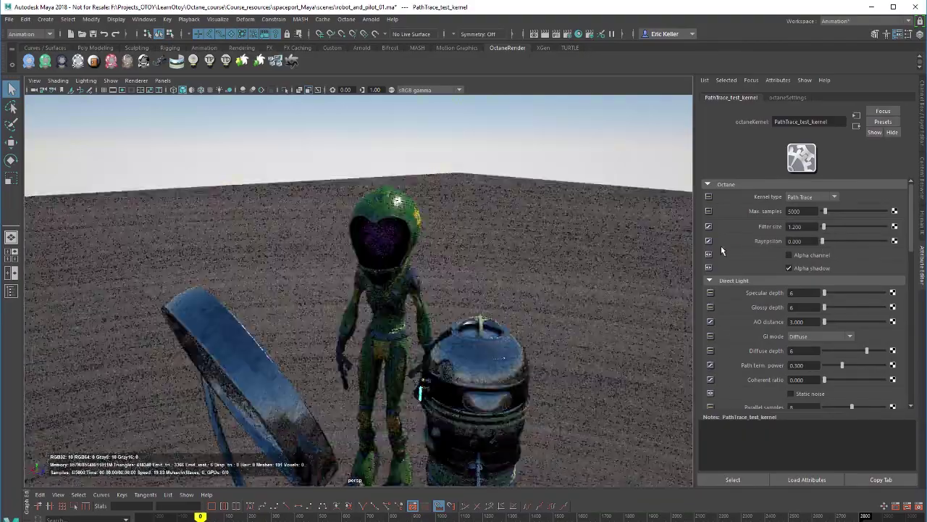
left_click_drag(444, 308, 420, 290, "alt")
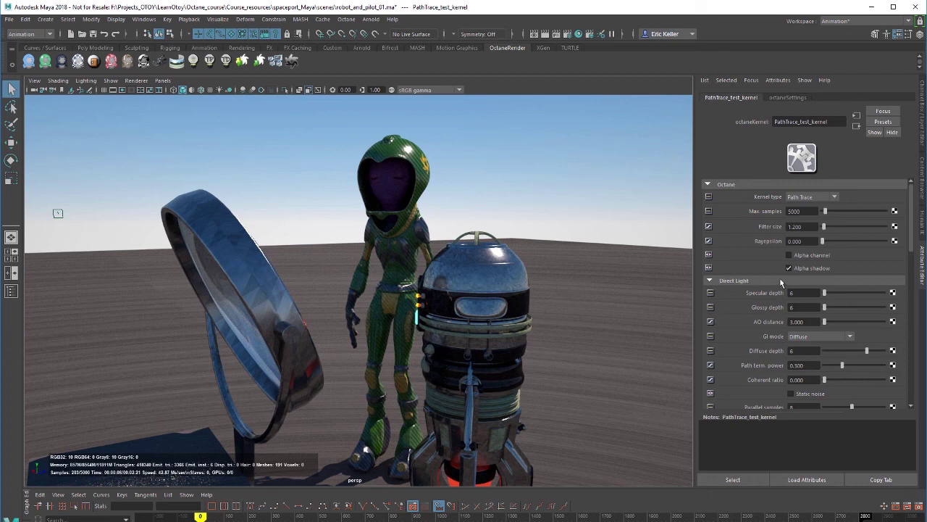
Step: Set Rayepsilon to 1.000
left_click(795, 240)
type("1")
key("Return")
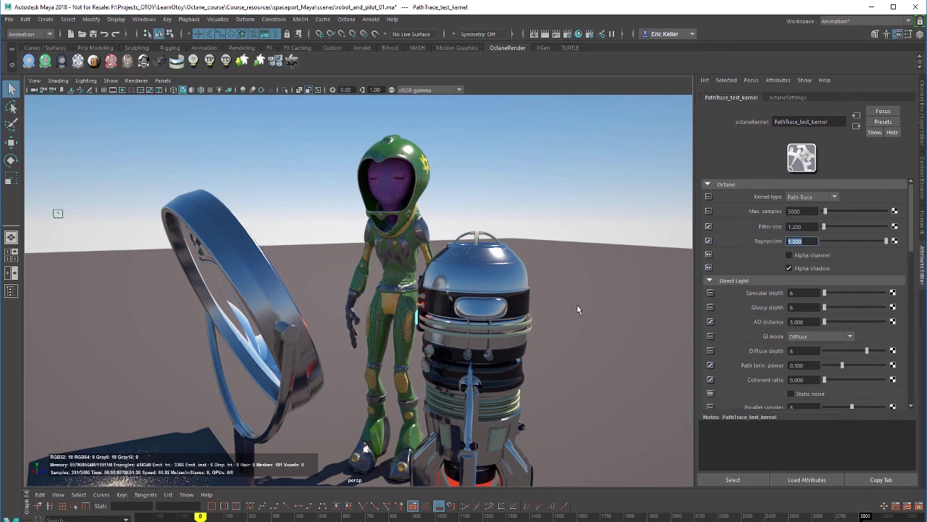
Step: Tumble the camera to a higher angle and collapse the Direct Light settings
left_click_drag(572, 314, 601, 355, "alt")
left_click(710, 281)
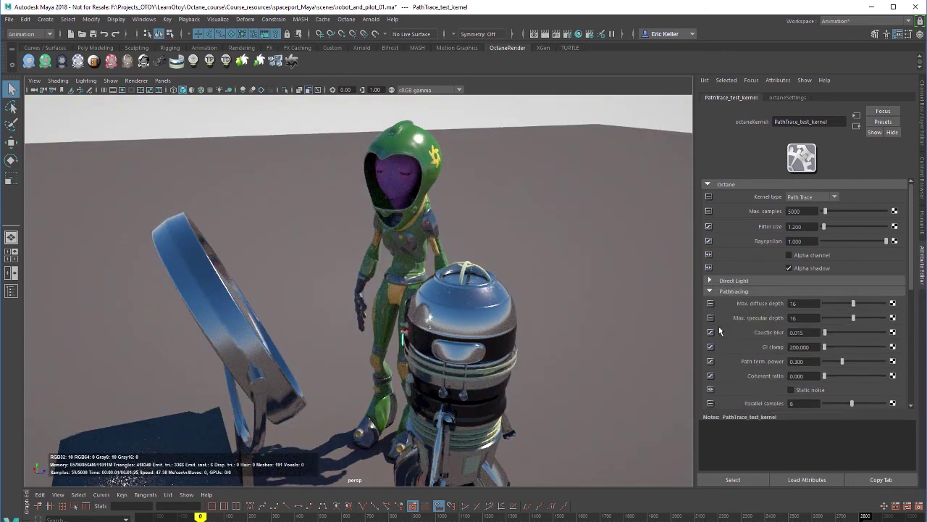
scroll(721, 332, "down", 5)
scroll(719, 331, "up", 1)
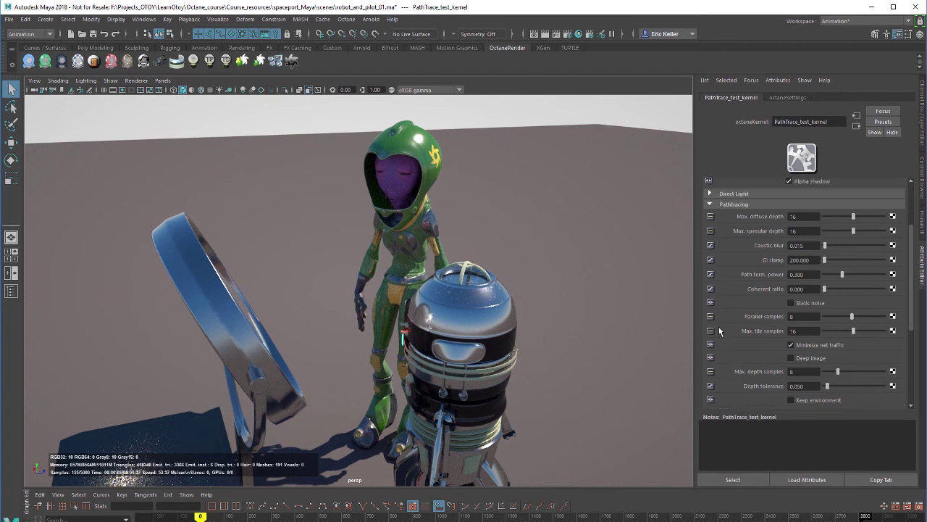
scroll(777, 303, "down", 3)
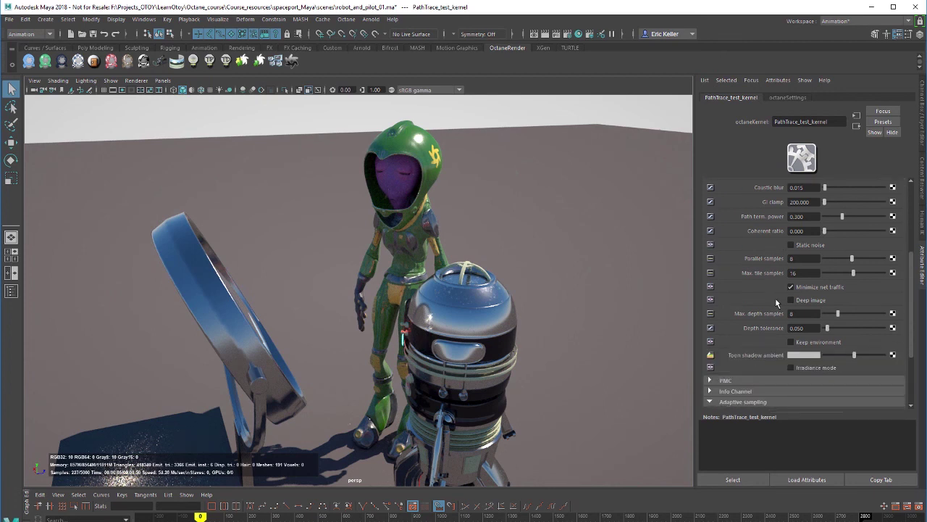